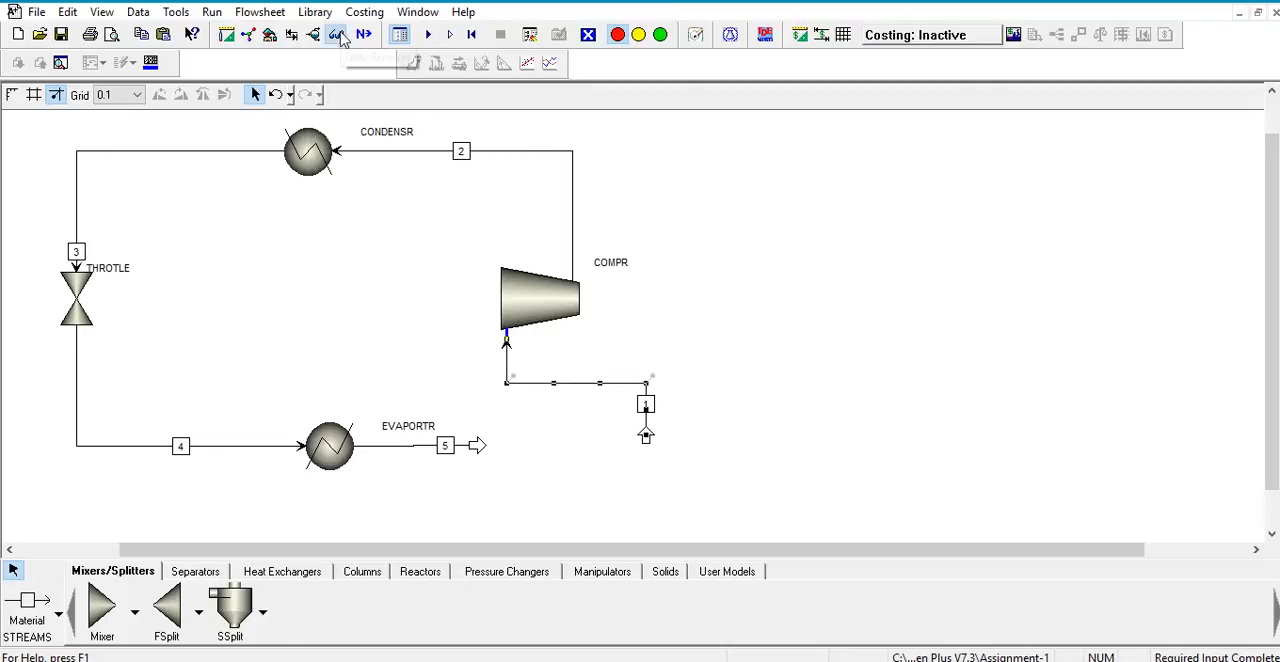
Step: Review the component specifications, then the temperature, vapor fraction and flow inputs of stream 1
click(399, 34)
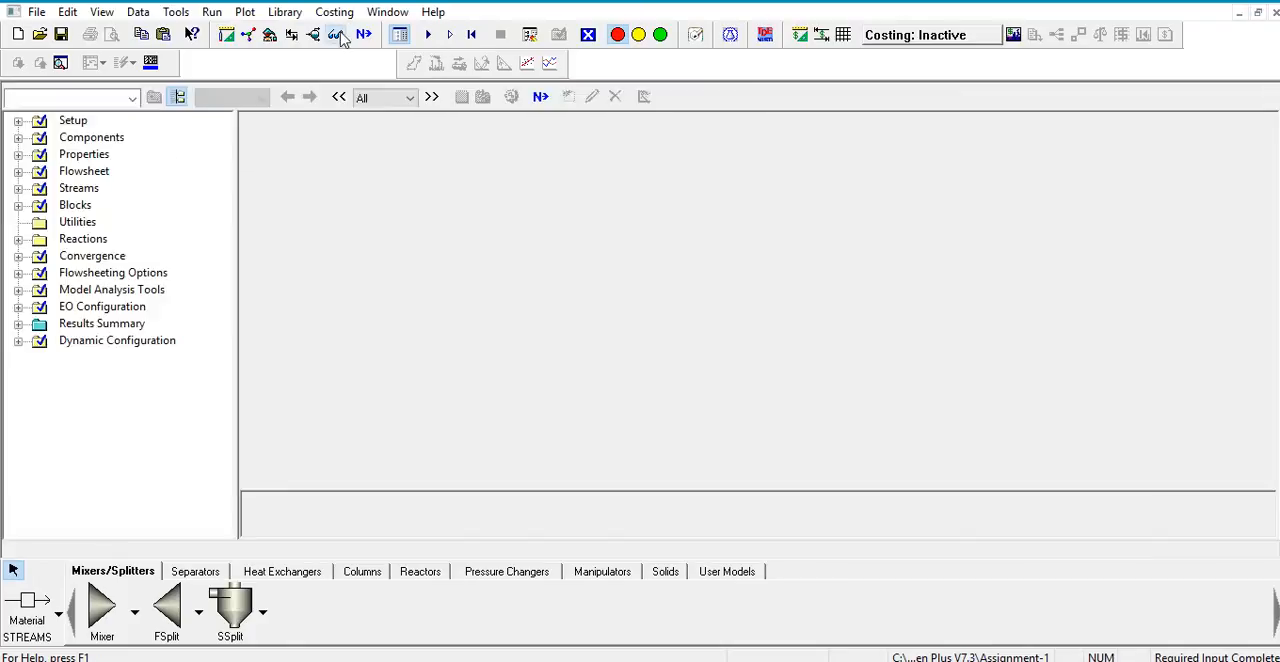
click(90, 138)
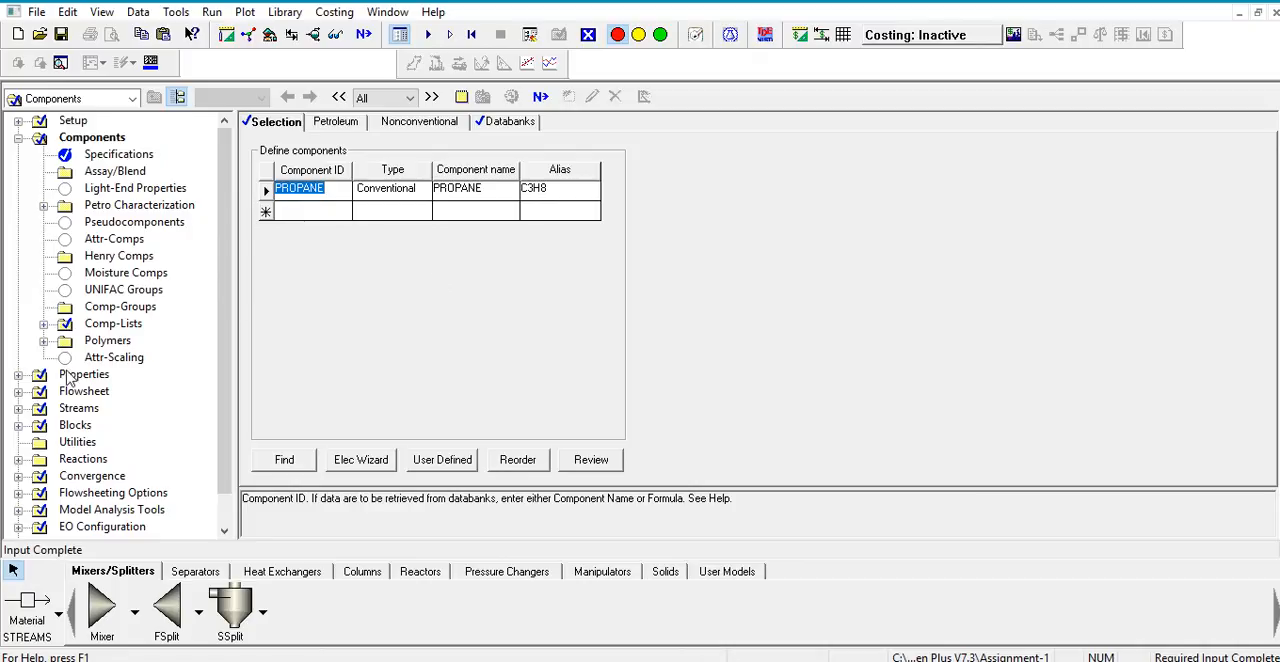
click(87, 416)
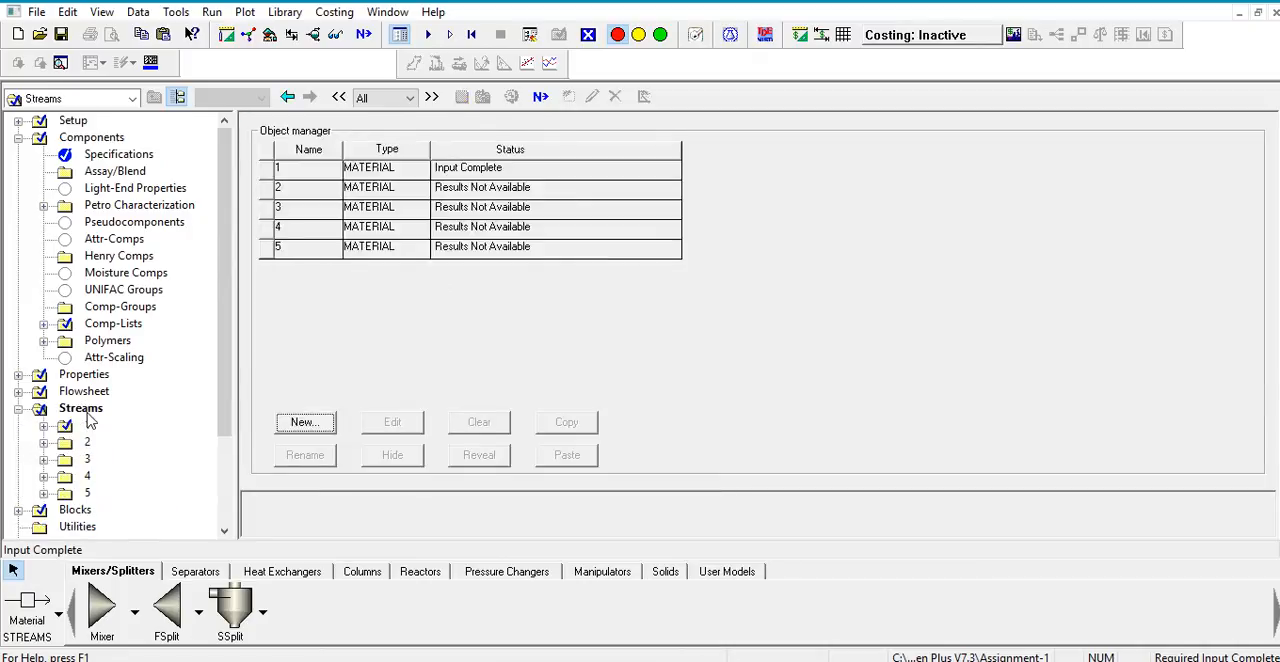
double_click(87, 426)
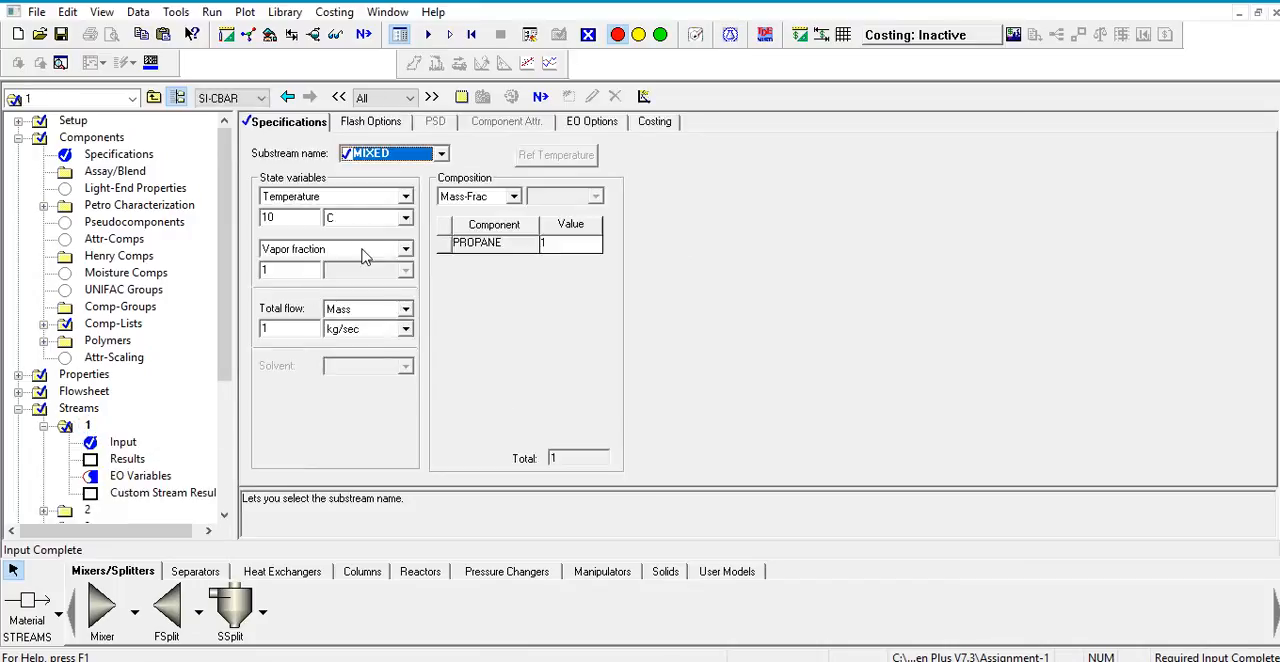
click(298, 220)
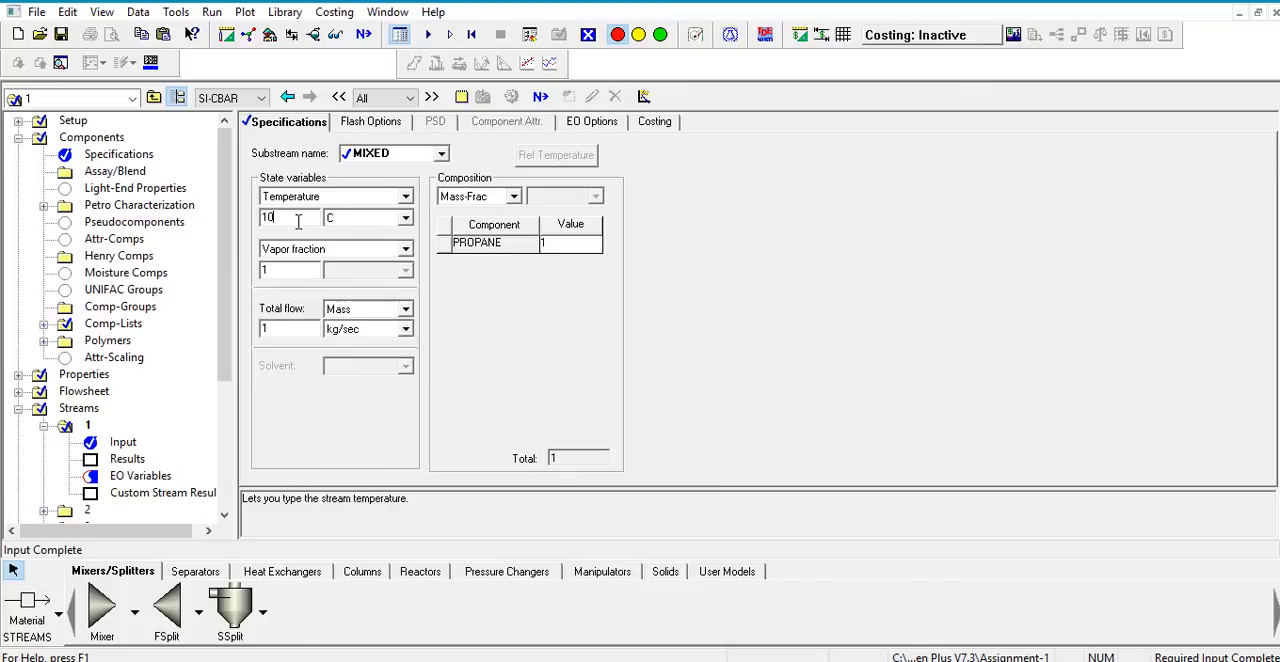
click(300, 271)
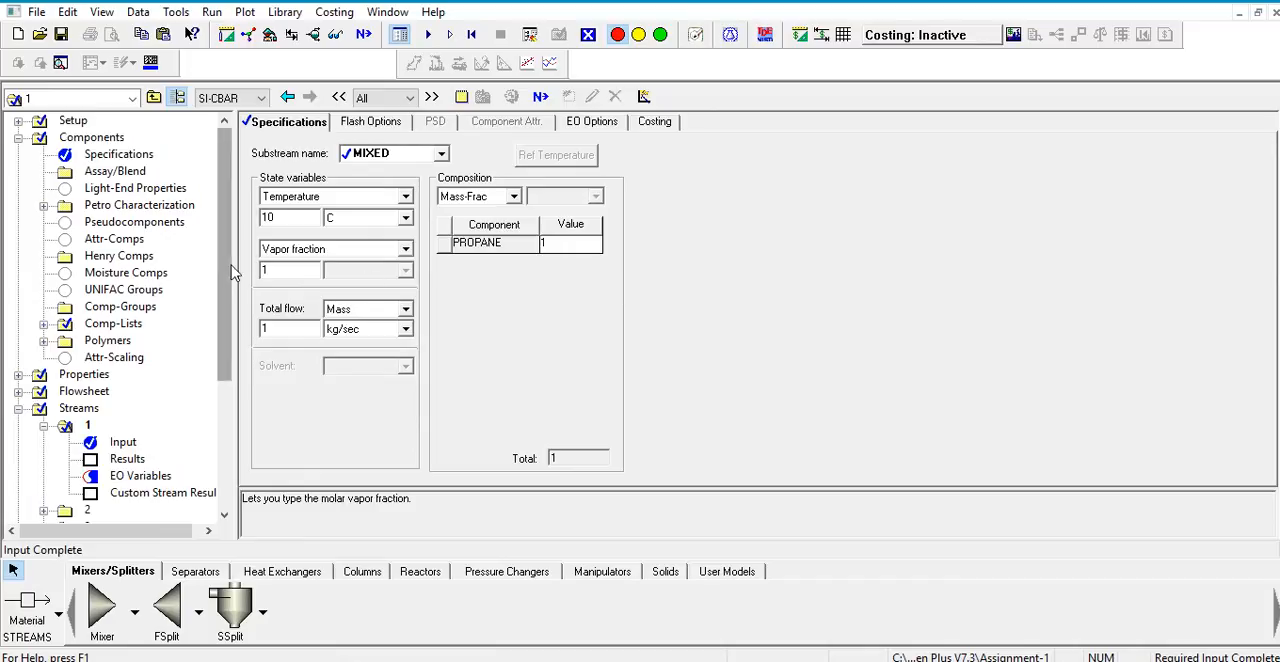
Step: Review the input specifications of the COMPR and CONDENSR blocks
drag(230, 332, 212, 428)
click(72, 426)
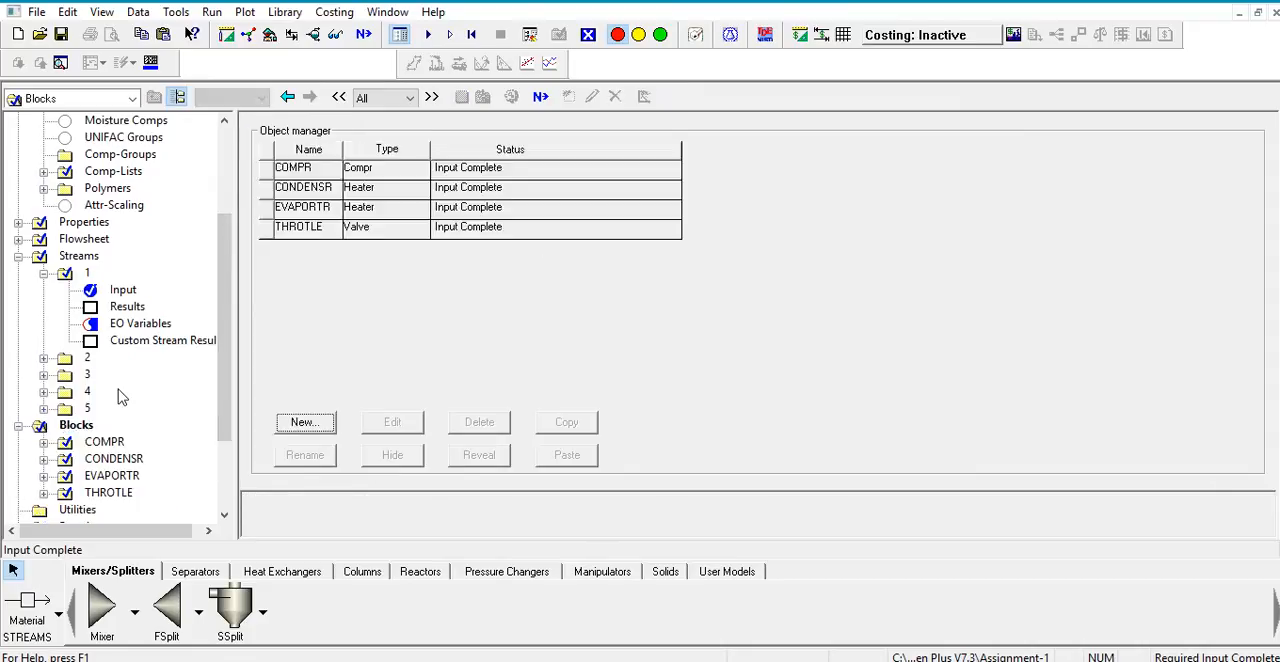
click(105, 443)
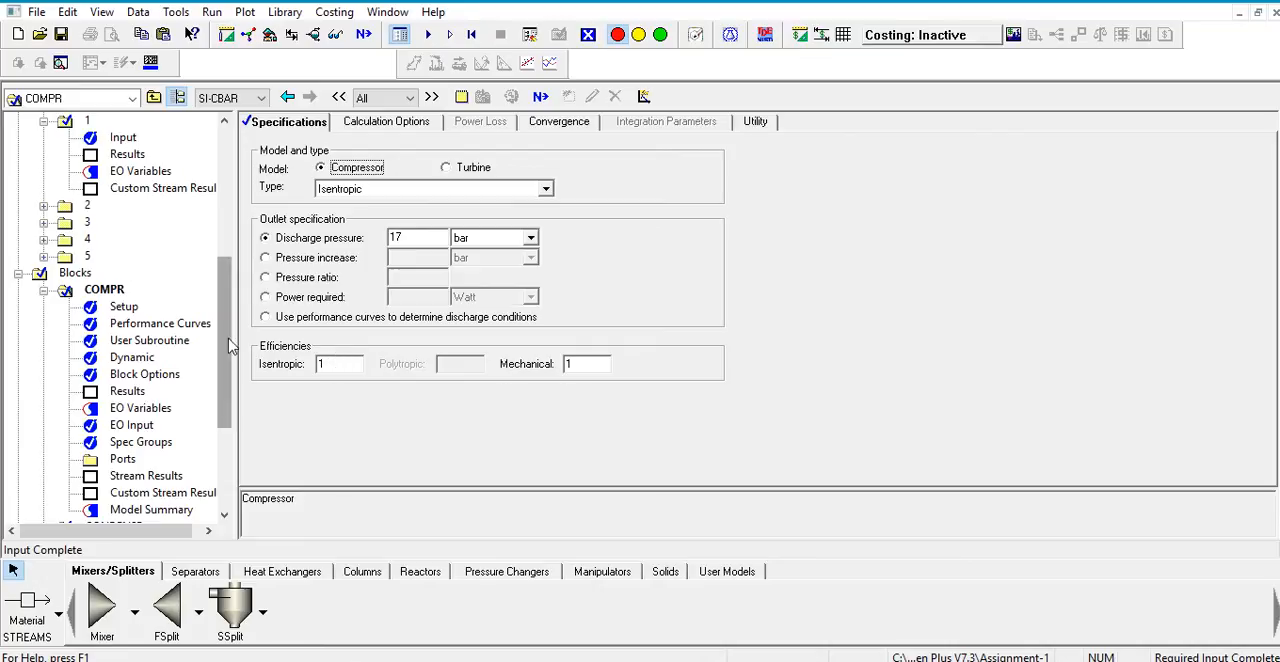
scroll(212, 390, down, 2)
click(114, 425)
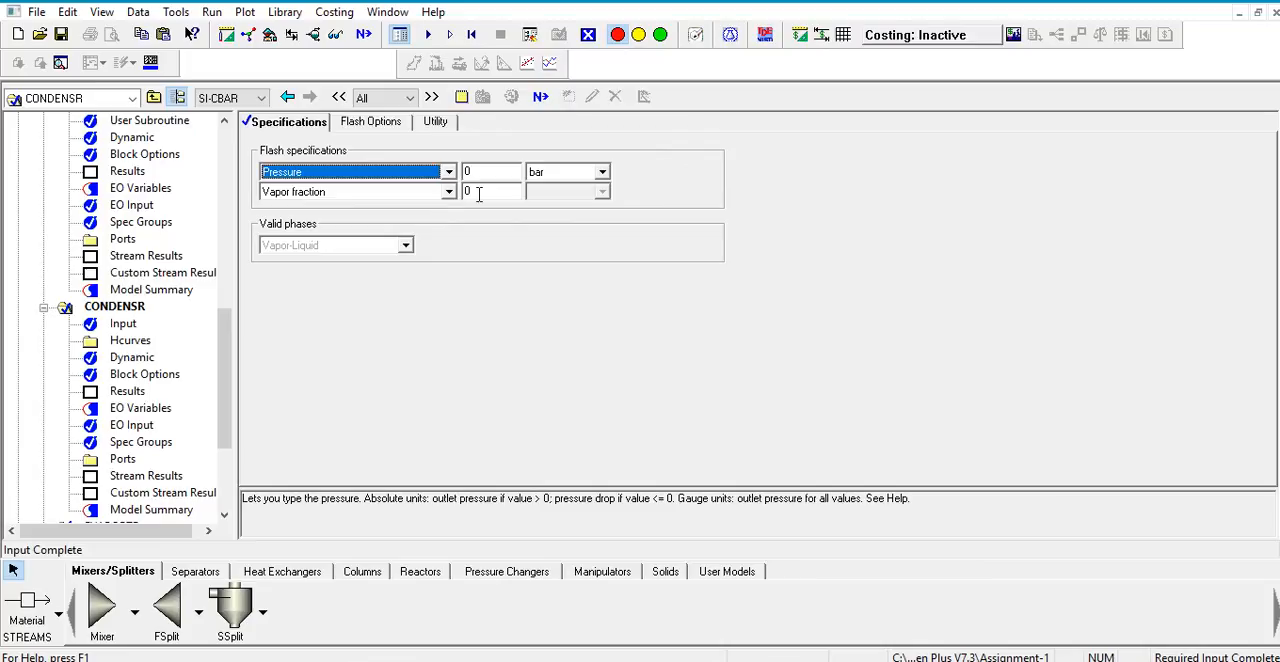
Step: Review the input specifications of the EVAPORTR and THROTLE blocks, then return to the process flowsheet
drag(226, 320, 225, 356)
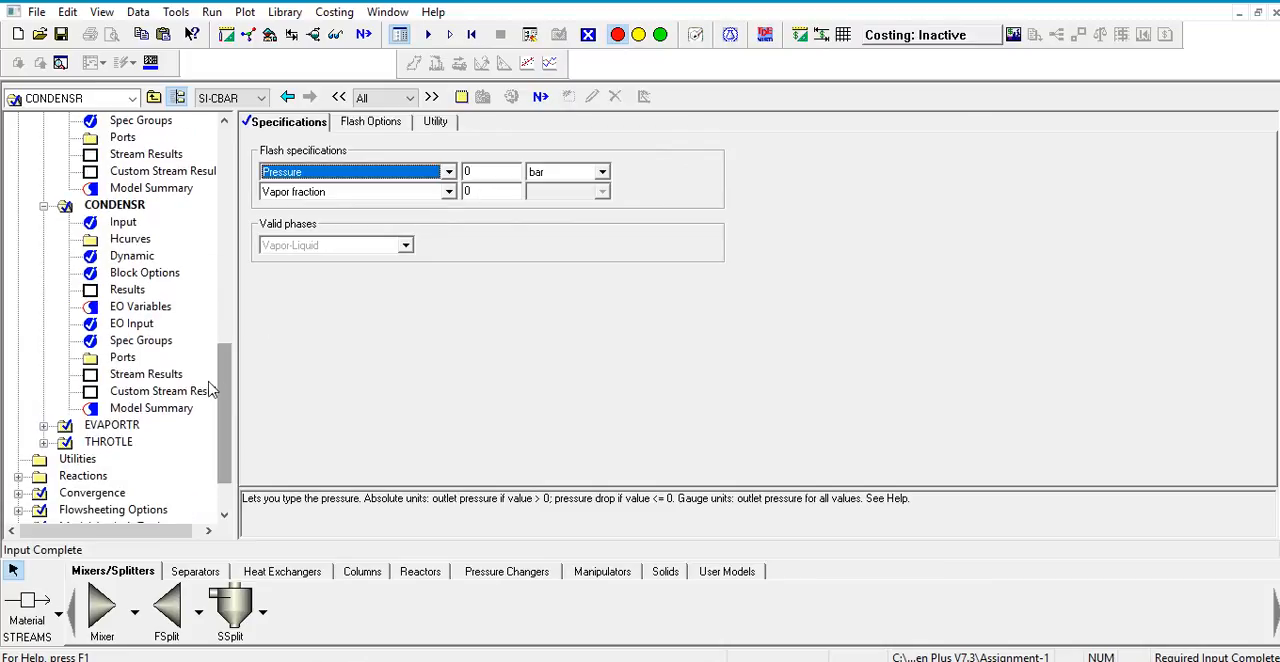
click(125, 425)
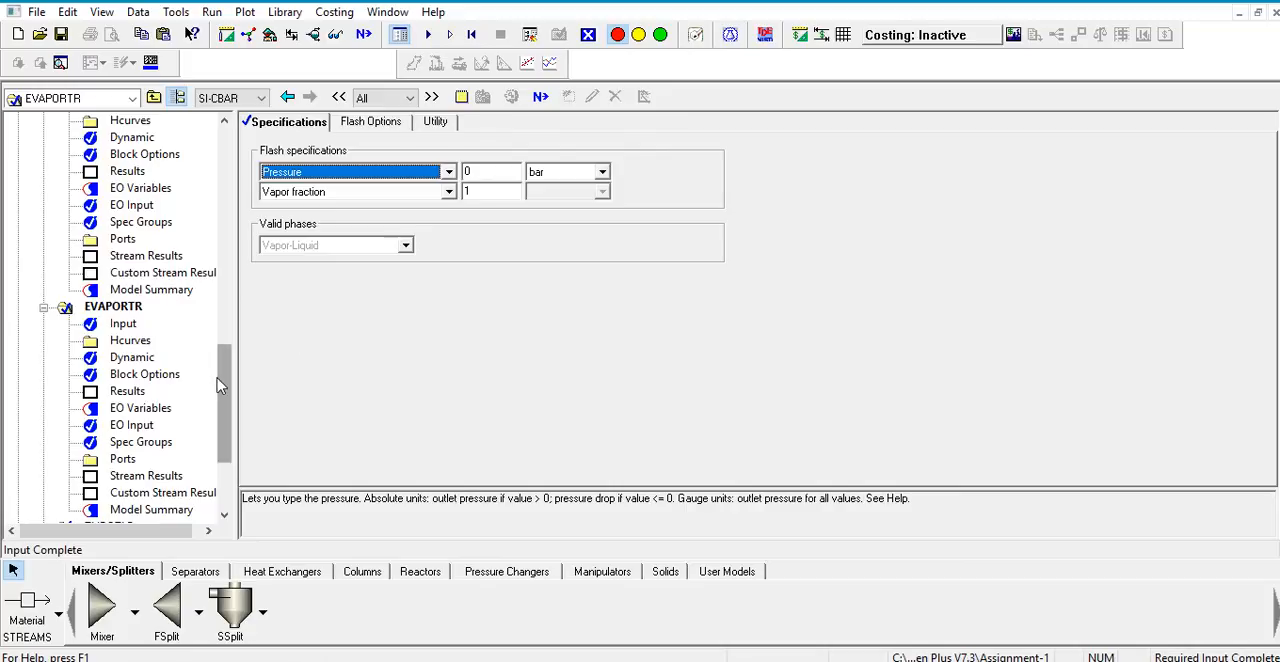
drag(226, 380, 168, 426)
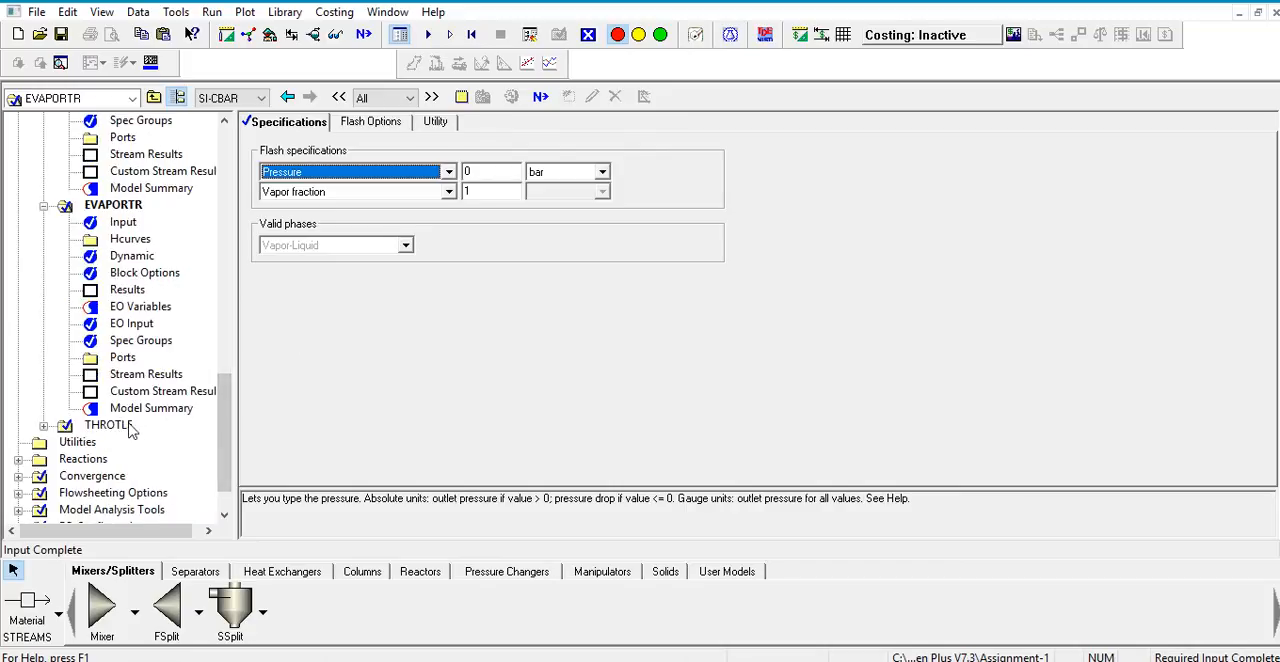
click(126, 426)
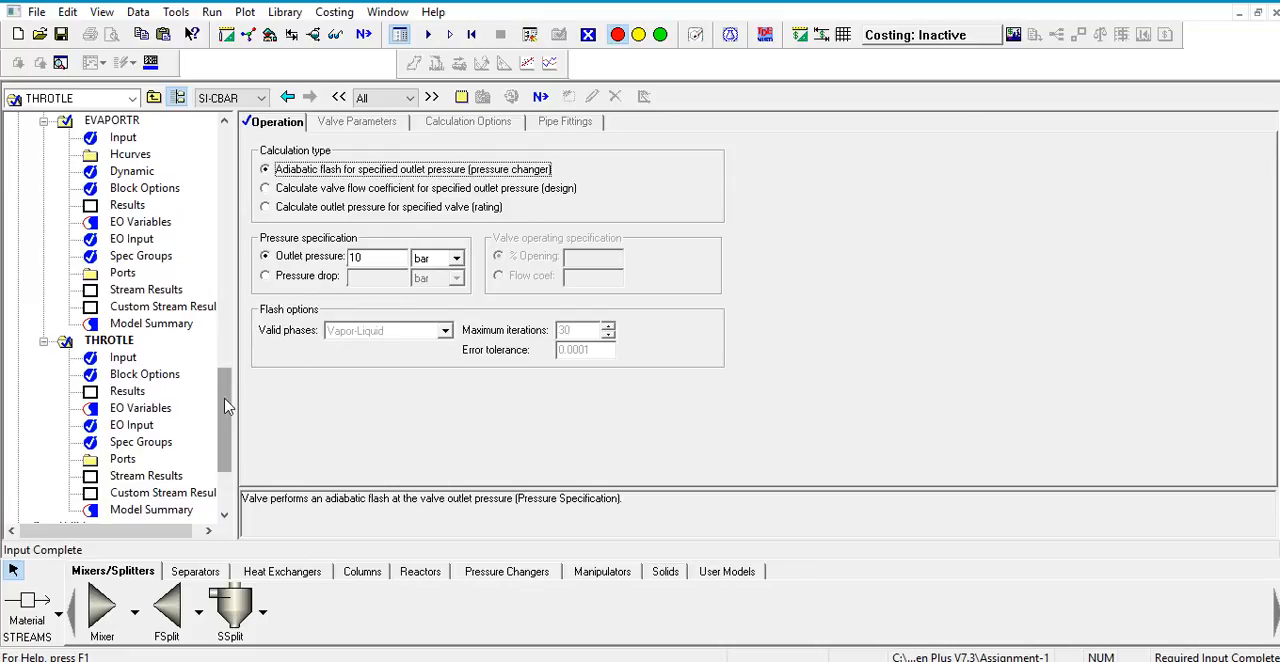
drag(227, 430, 229, 470)
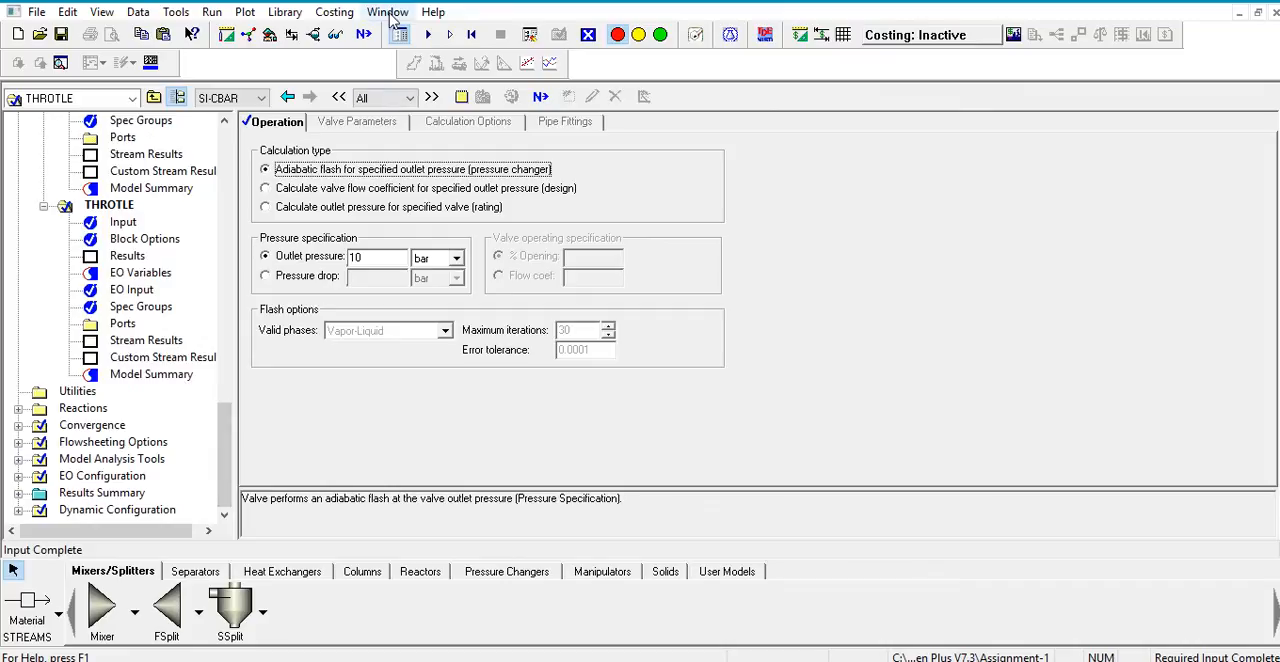
click(388, 12)
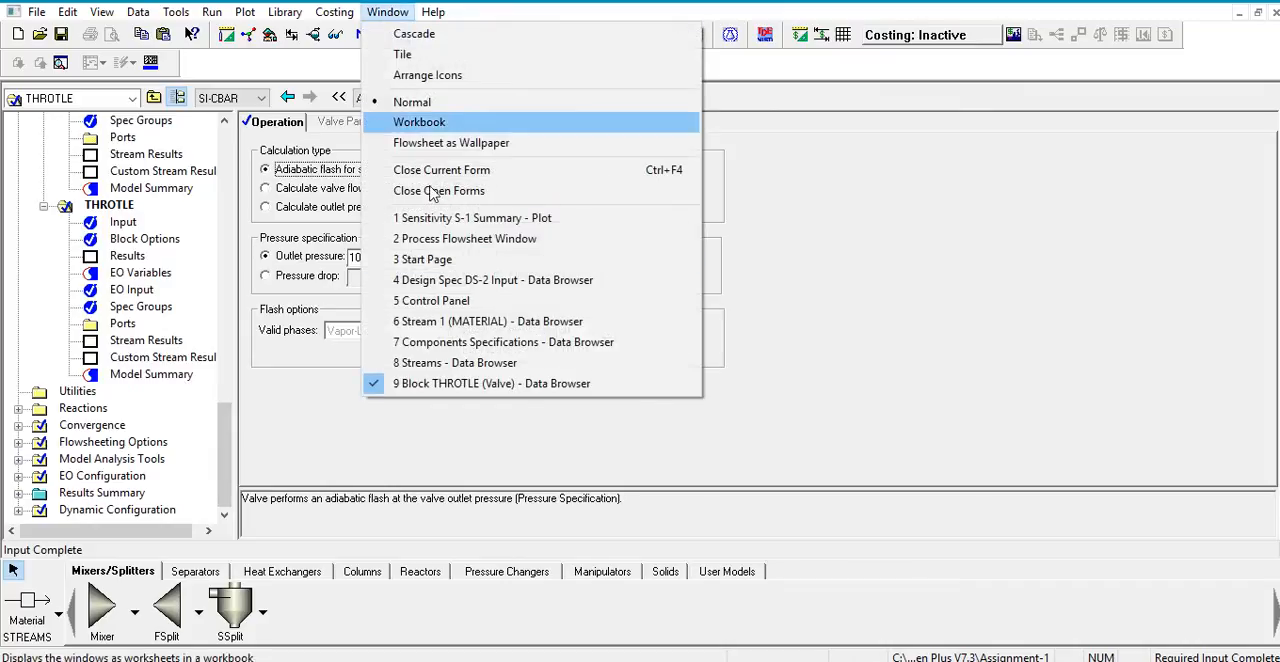
click(483, 240)
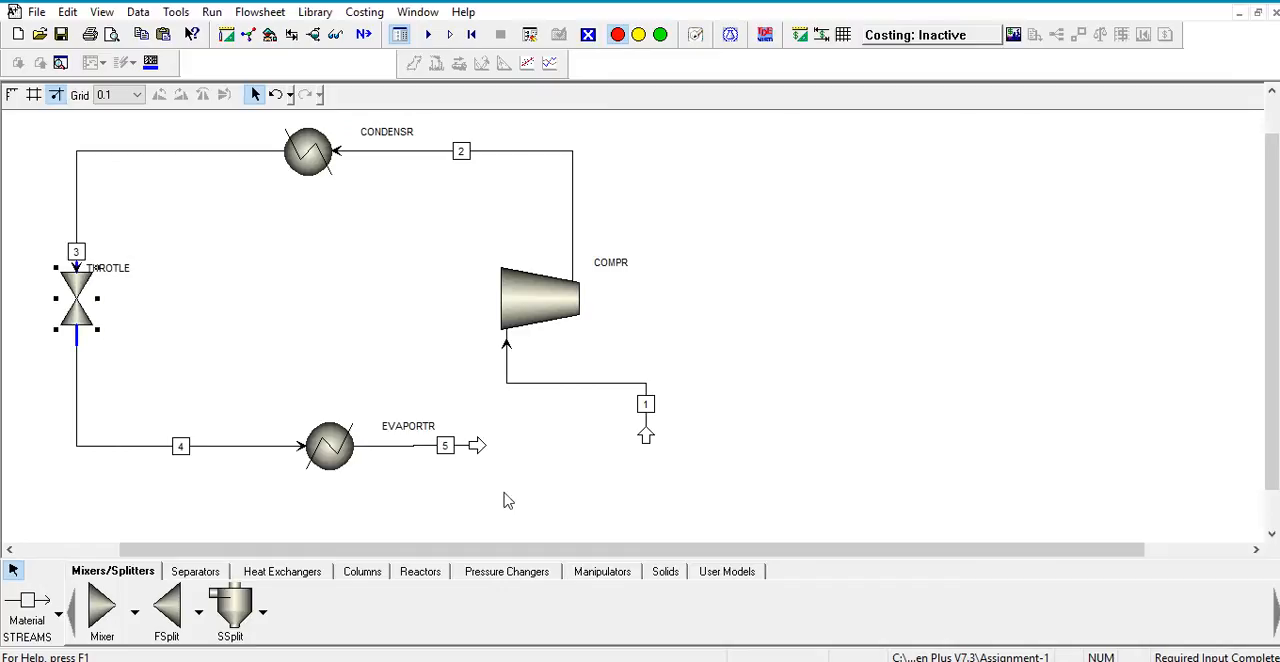
Step: Open design specification DS-1 in the flowsheeting options to show its defined flowsheet variable
click(373, 13)
mouse_move(417, 12)
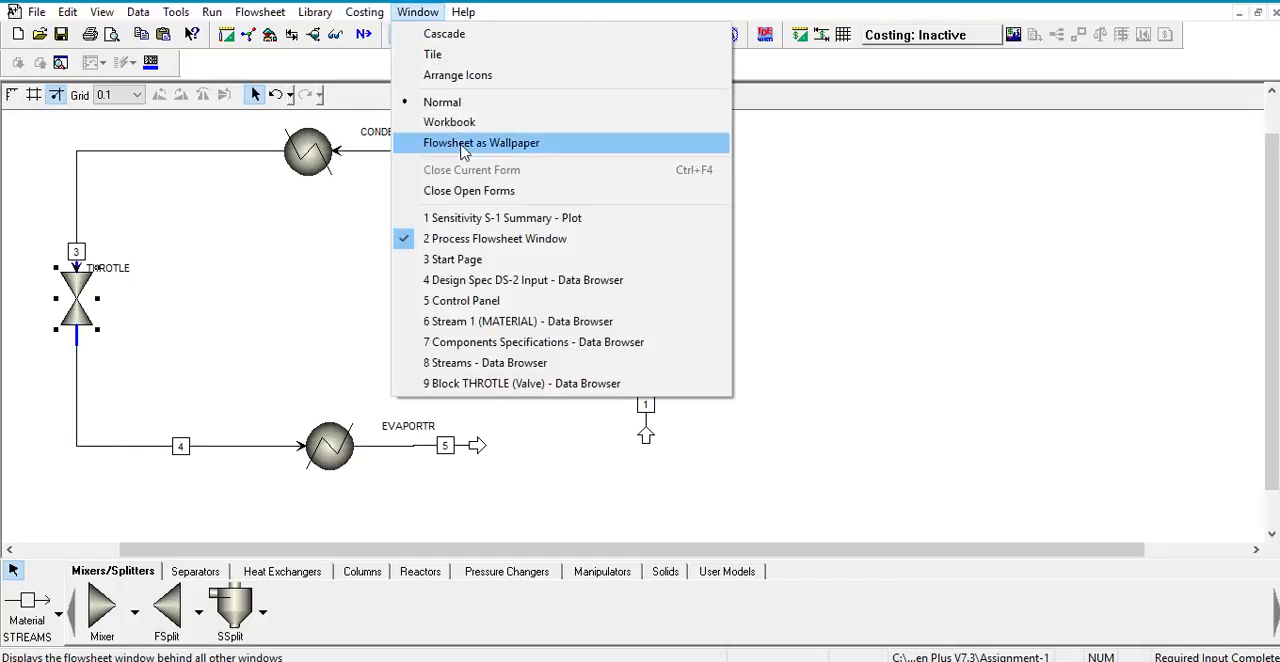
click(336, 36)
click(336, 36)
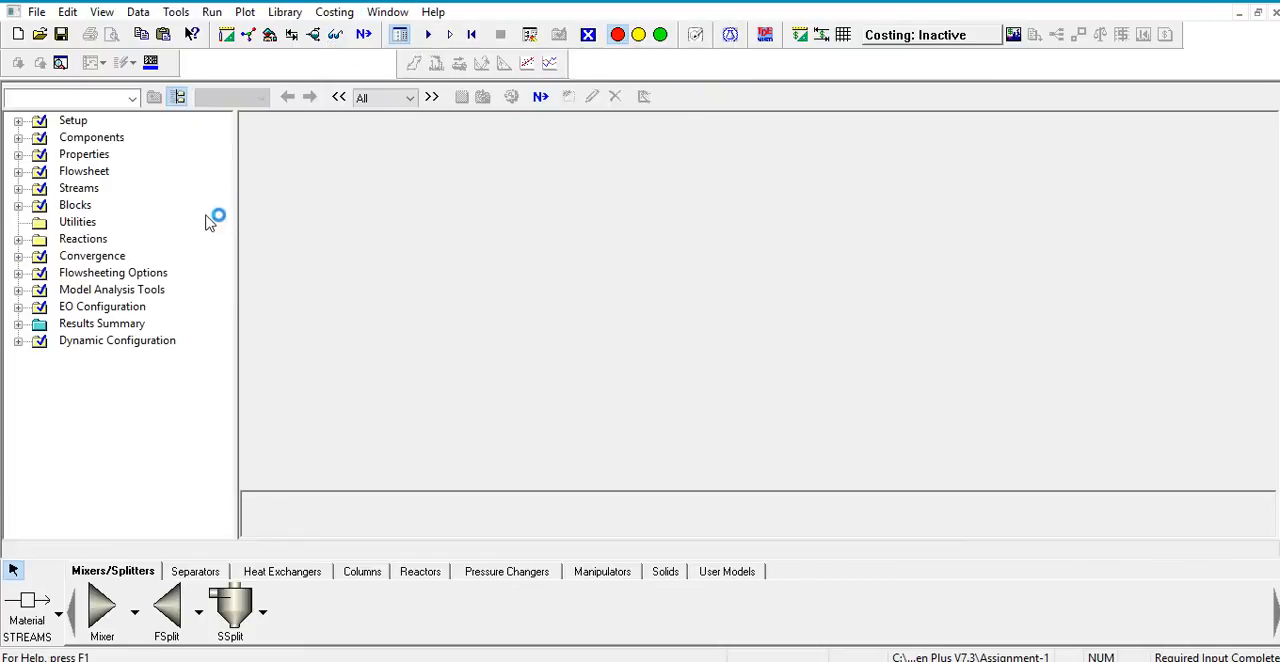
click(125, 273)
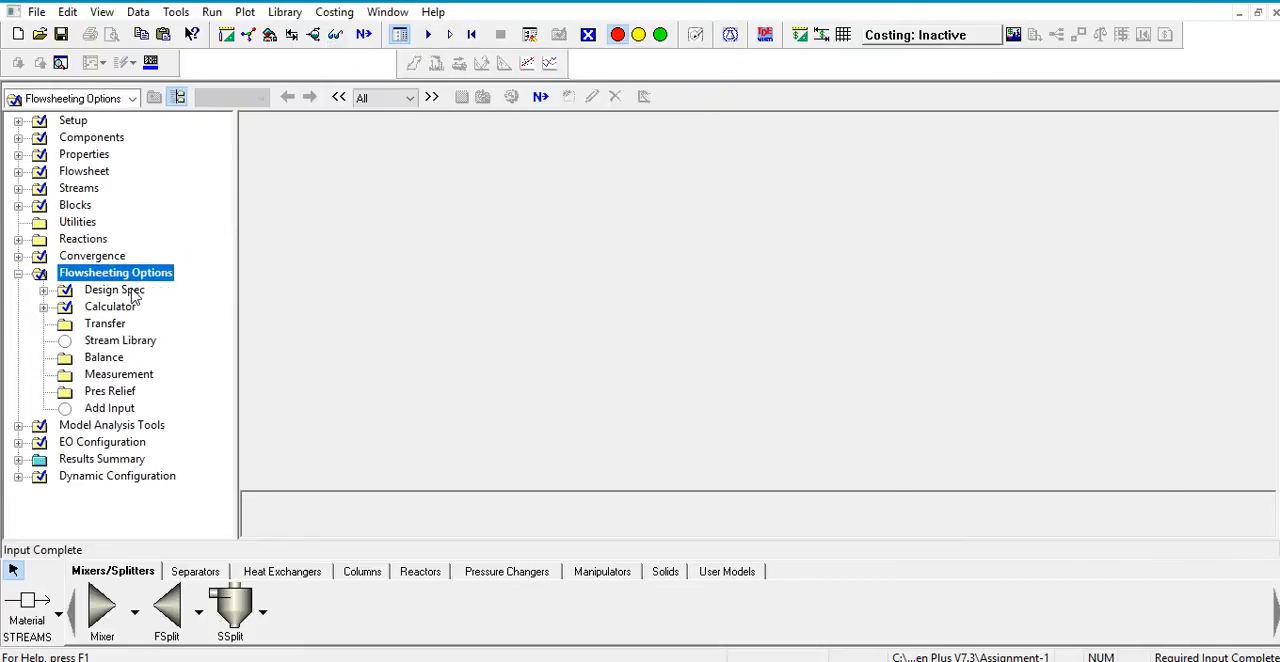
click(130, 290)
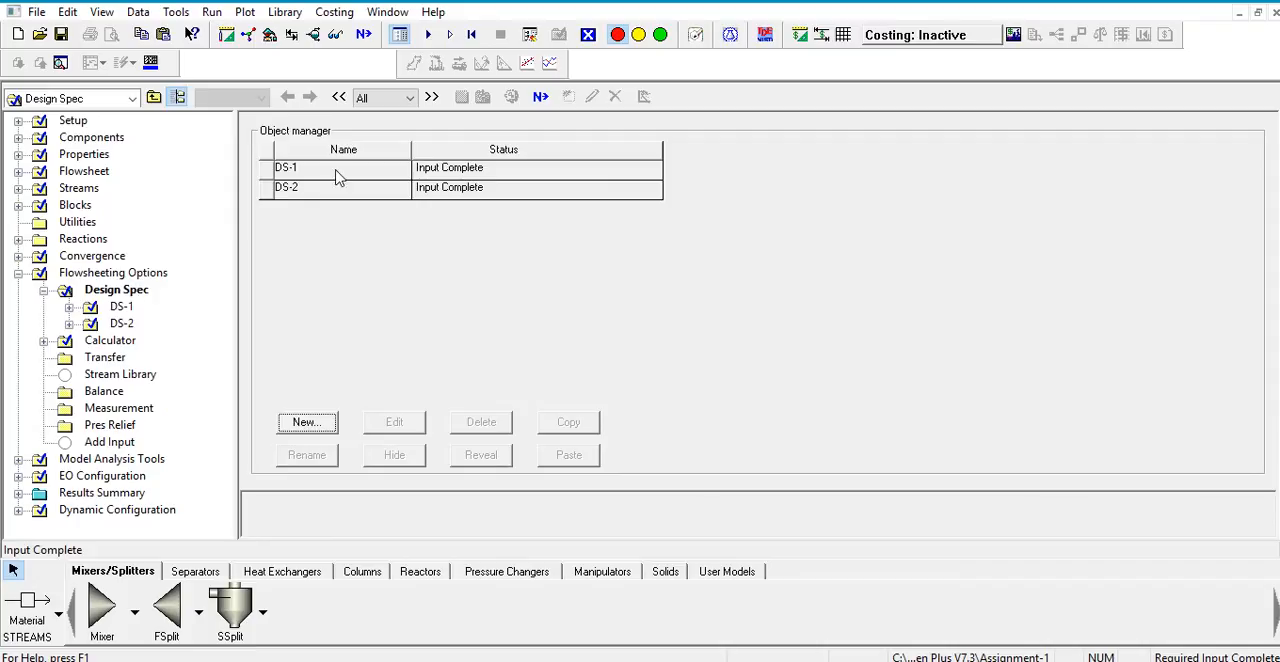
click(337, 170)
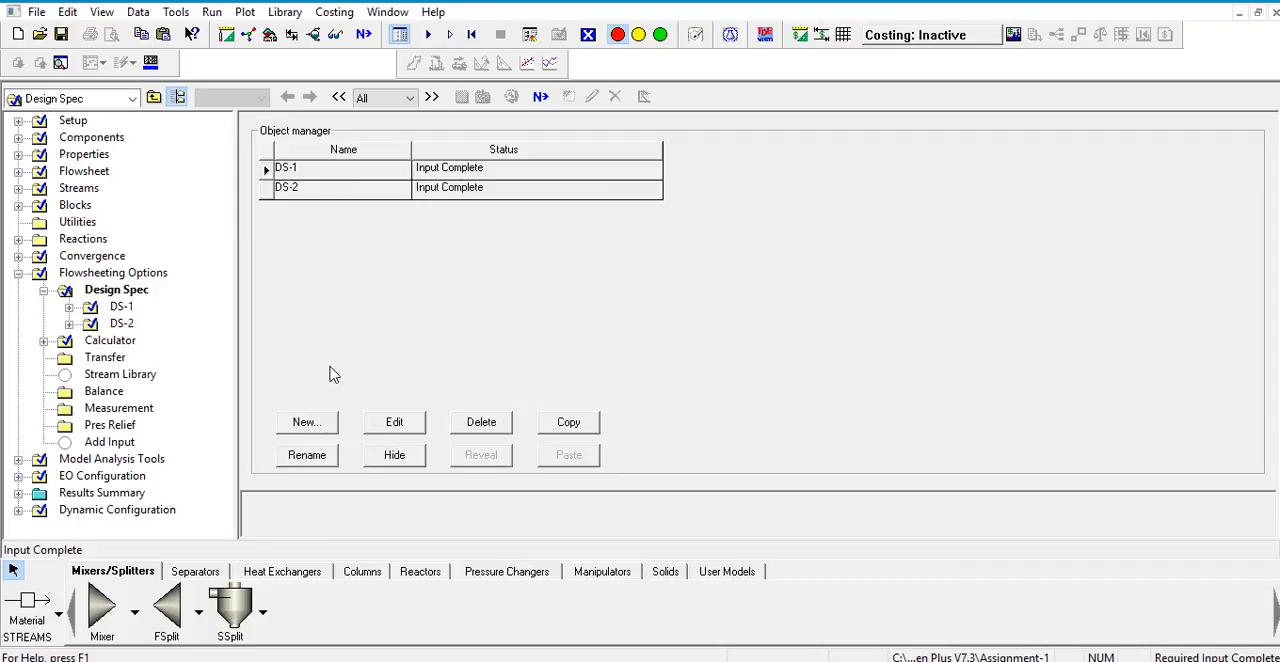
click(395, 424)
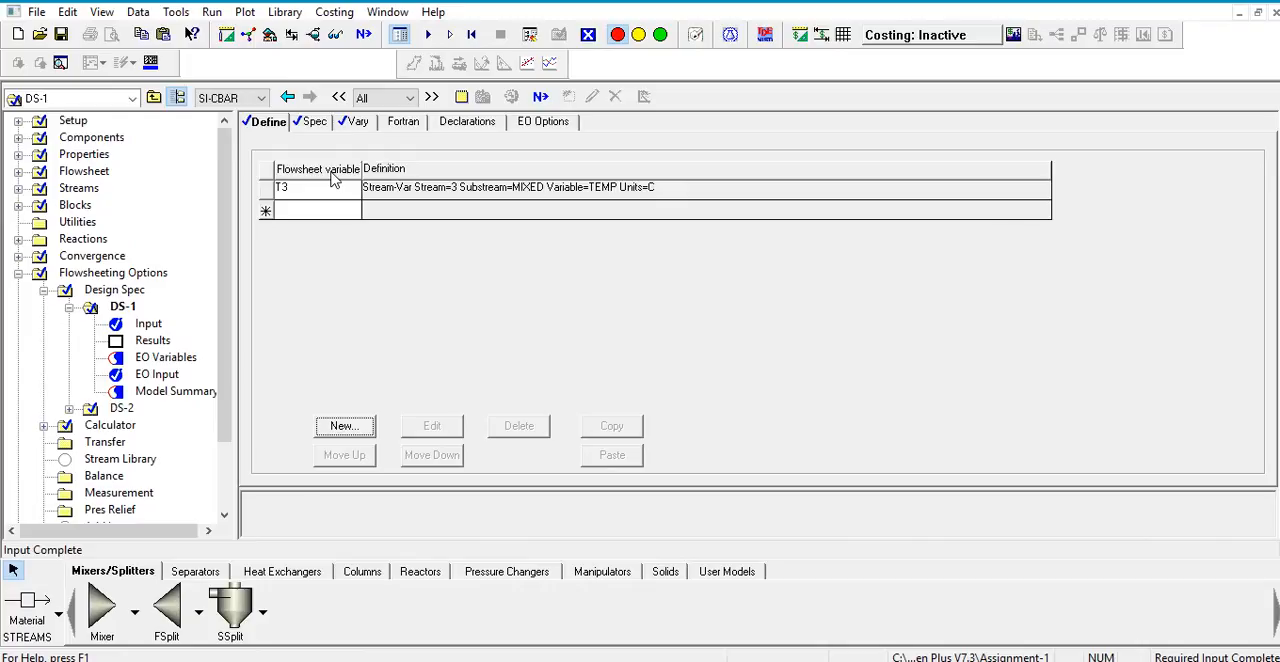
Step: Examine DS-1's variable definition, its spec, target and tolerance, and the manipulated compressor pressure with its limits
click(308, 126)
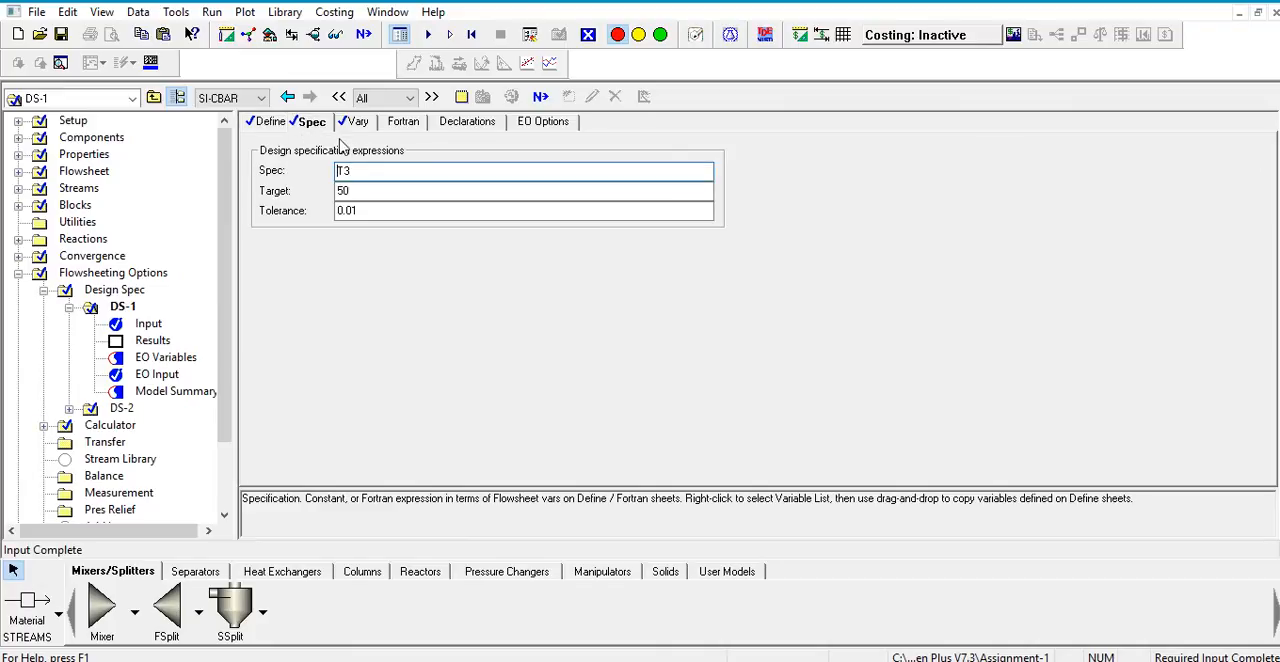
click(269, 127)
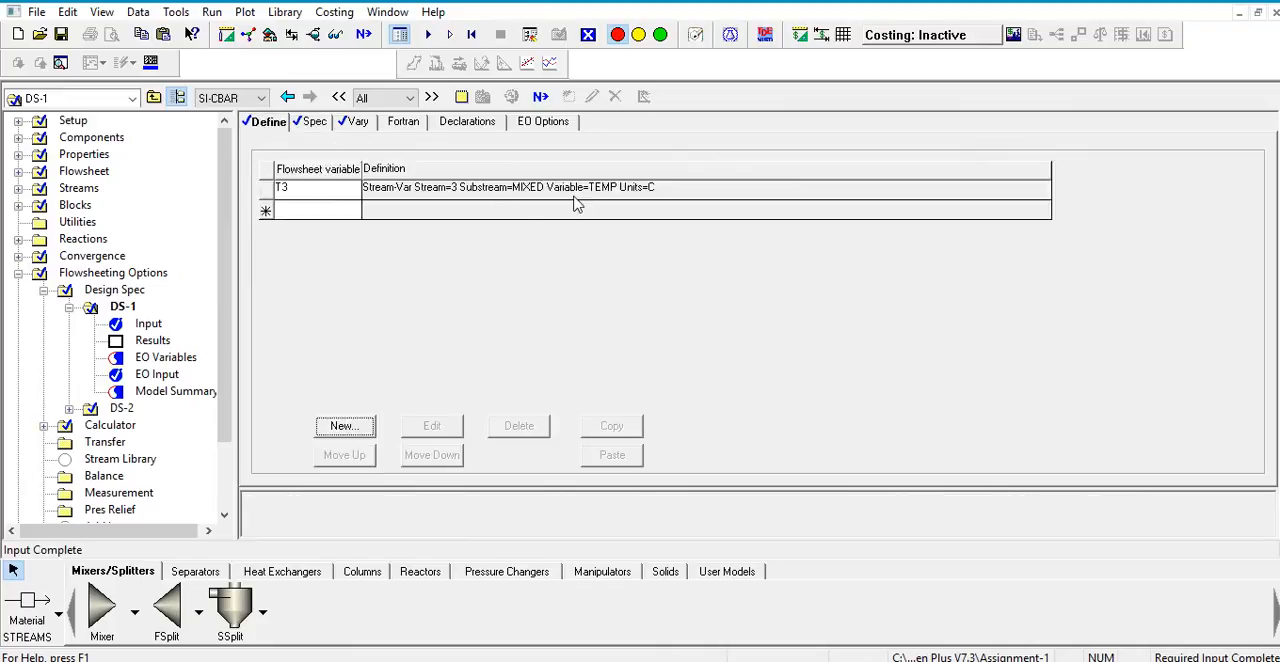
click(310, 122)
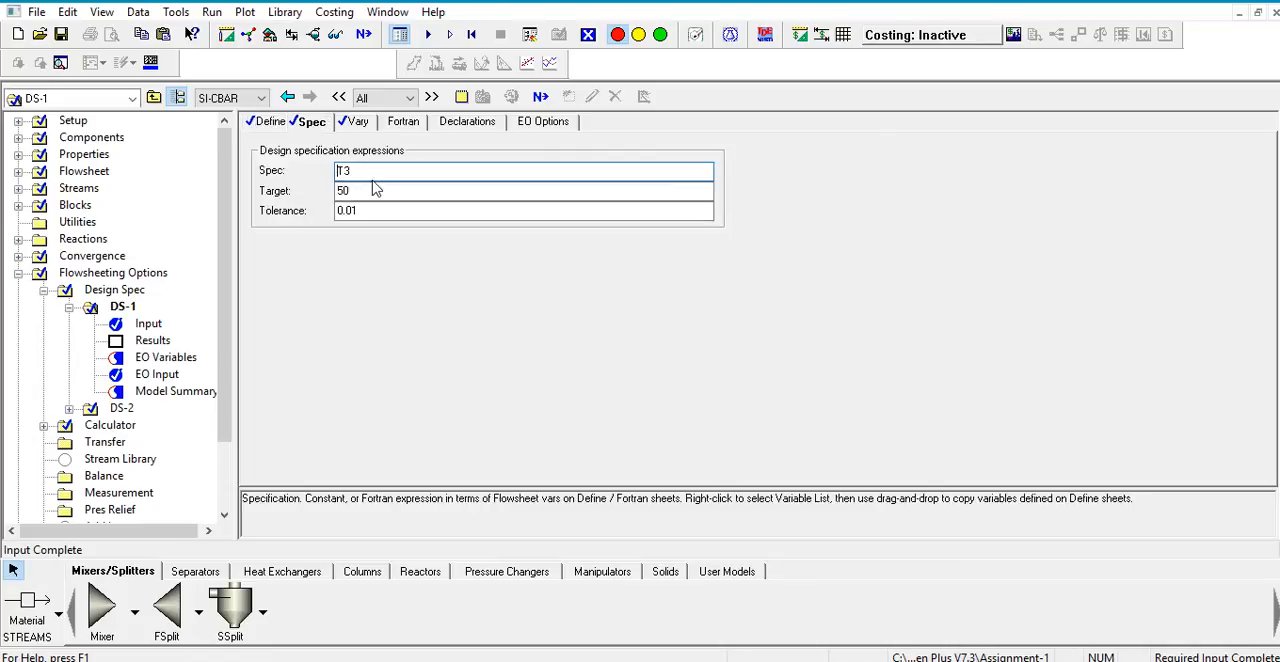
click(376, 192)
click(357, 124)
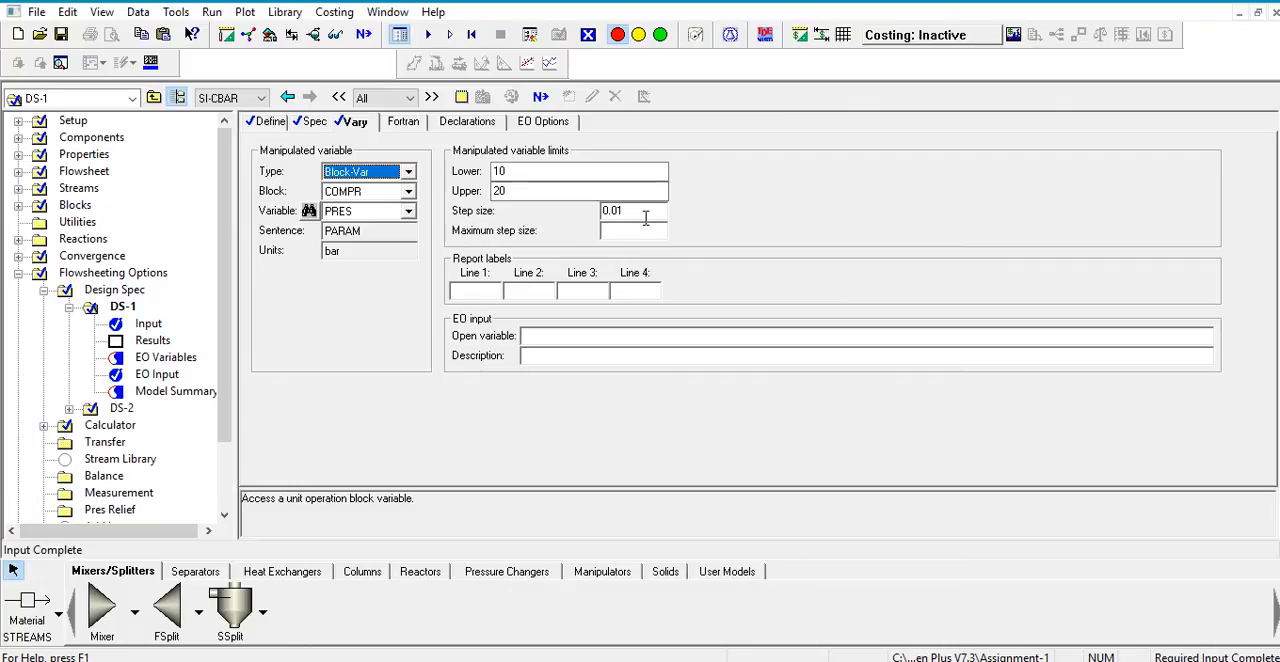
Step: Examine design specification DS-2's defined variable, target and tolerance, and the manipulated throttle outlet pressure with its limits
drag(228, 266, 232, 305)
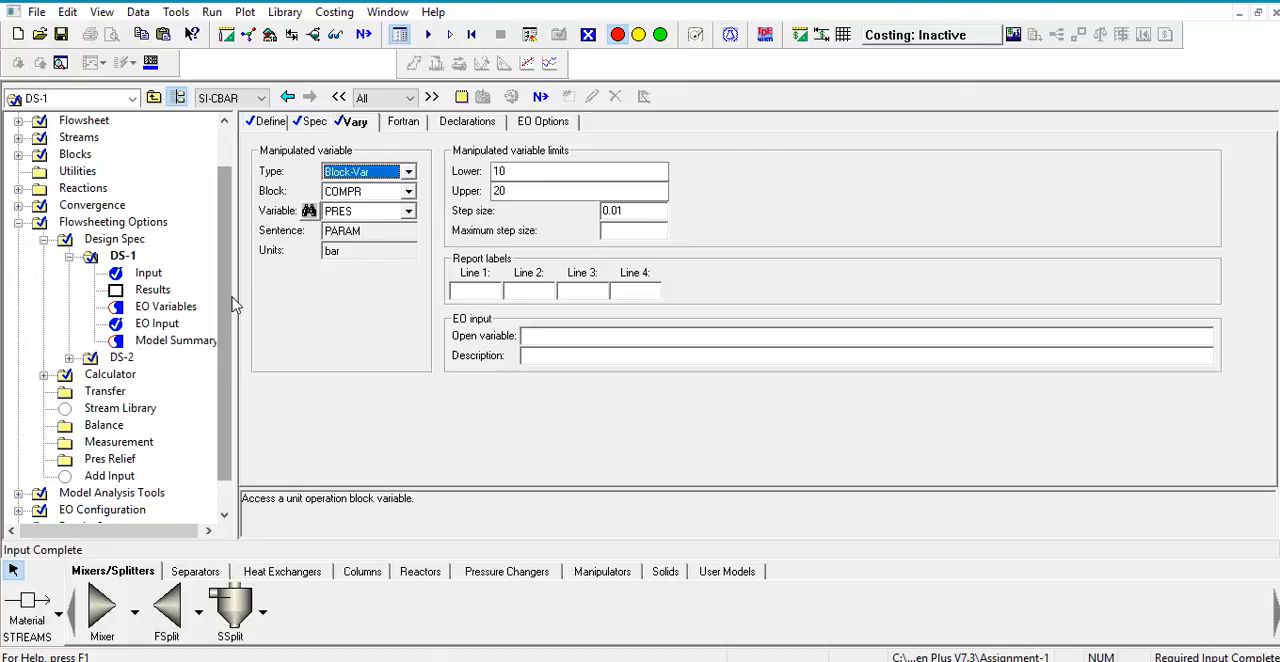
click(120, 358)
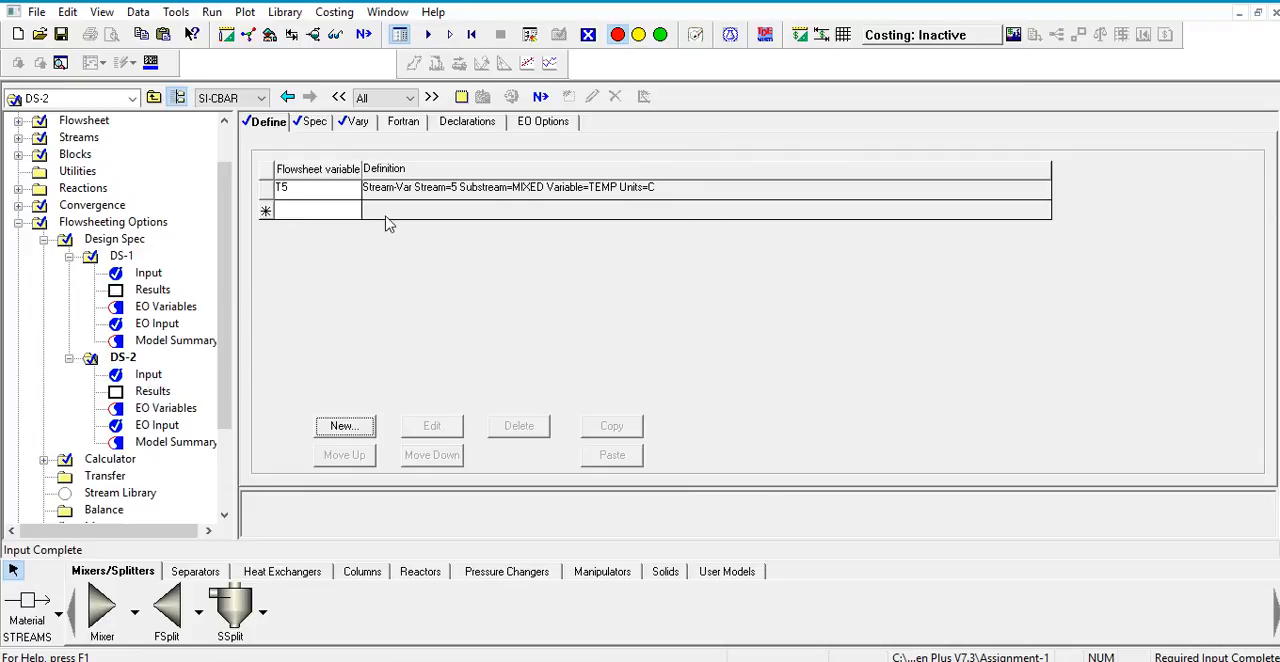
click(314, 121)
click(318, 124)
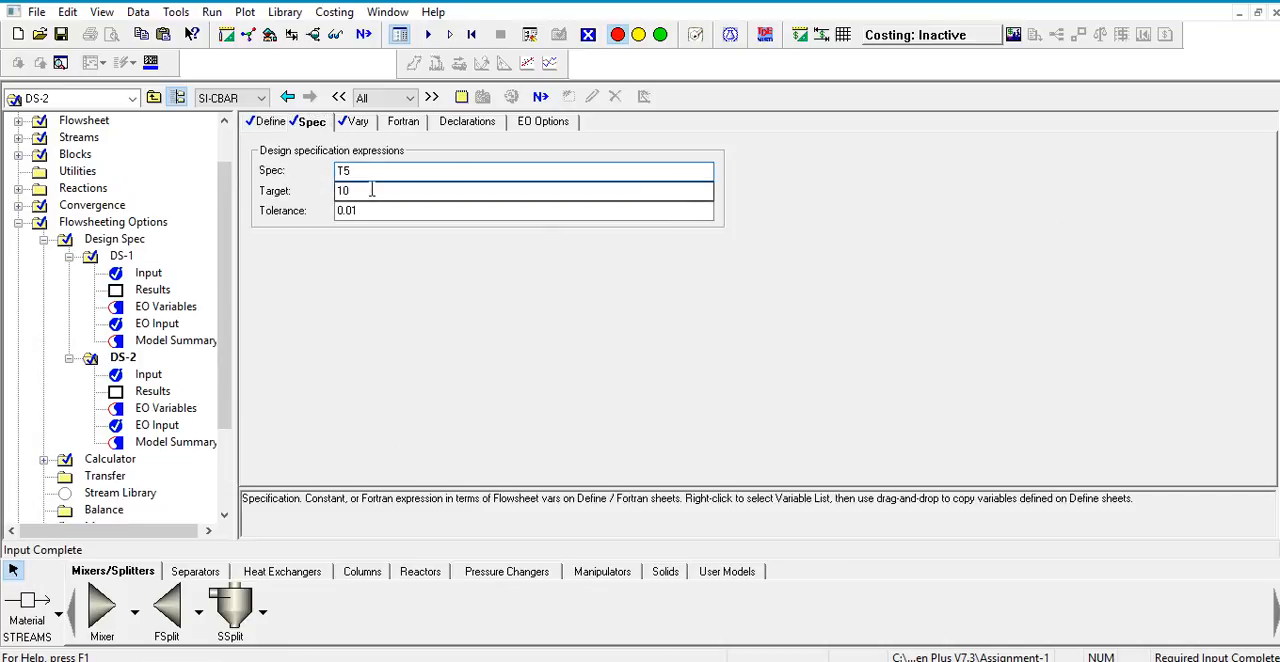
click(357, 124)
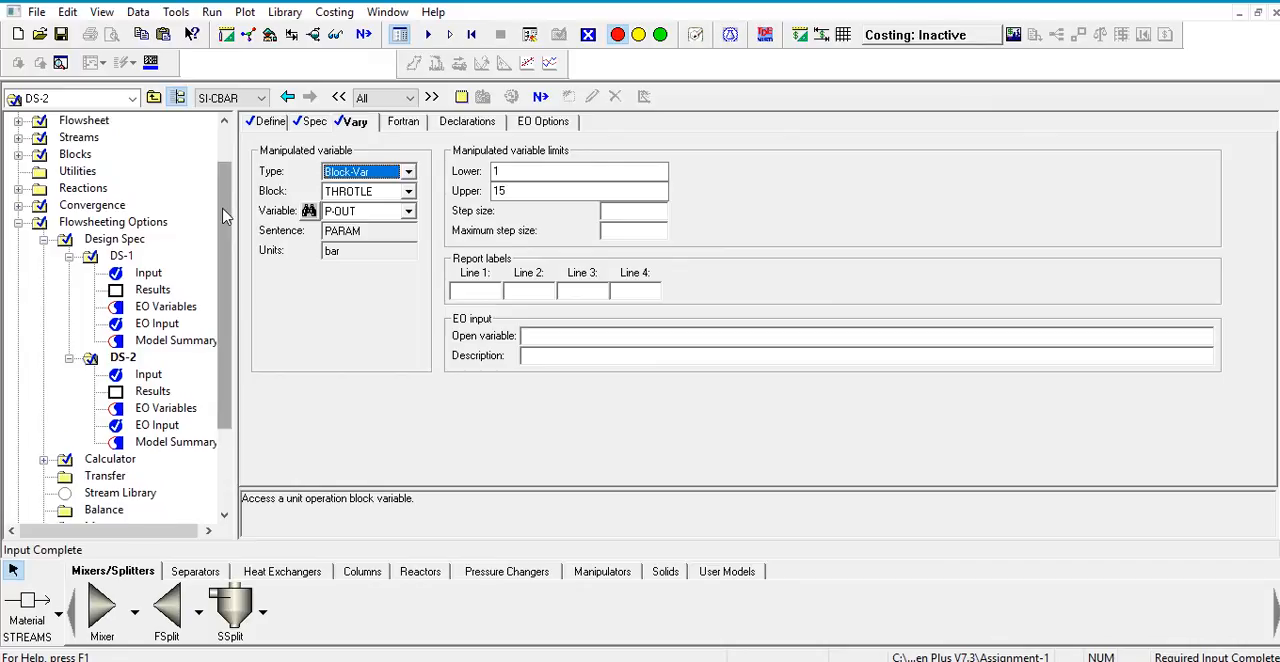
Step: Run the simulation with the completed inputs
scroll(228, 252, down, 1)
click(366, 35)
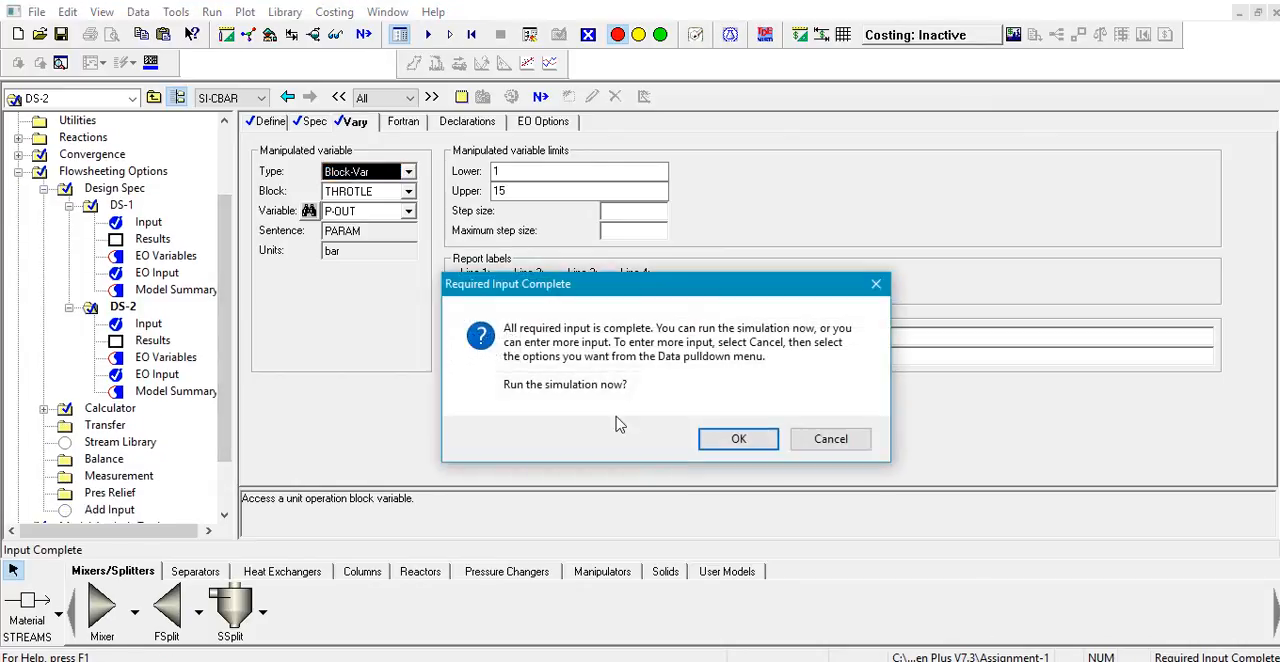
click(737, 442)
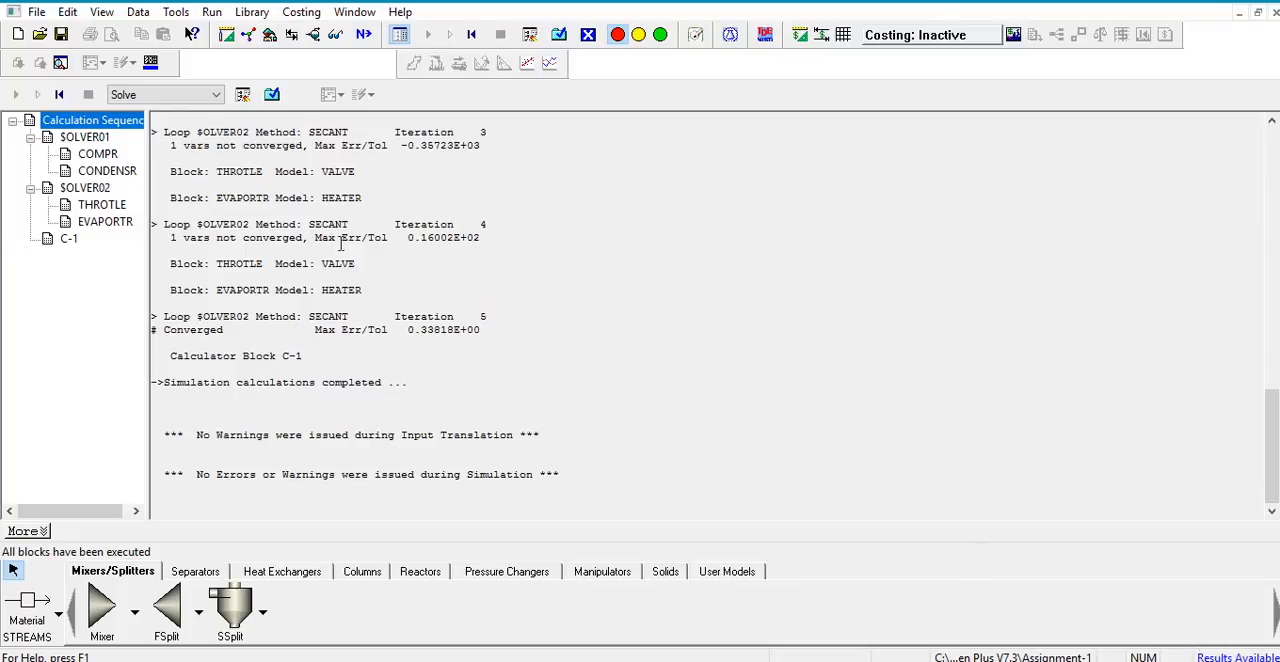
Step: Open the simulation results and view the stream results table for stream 1
click(271, 95)
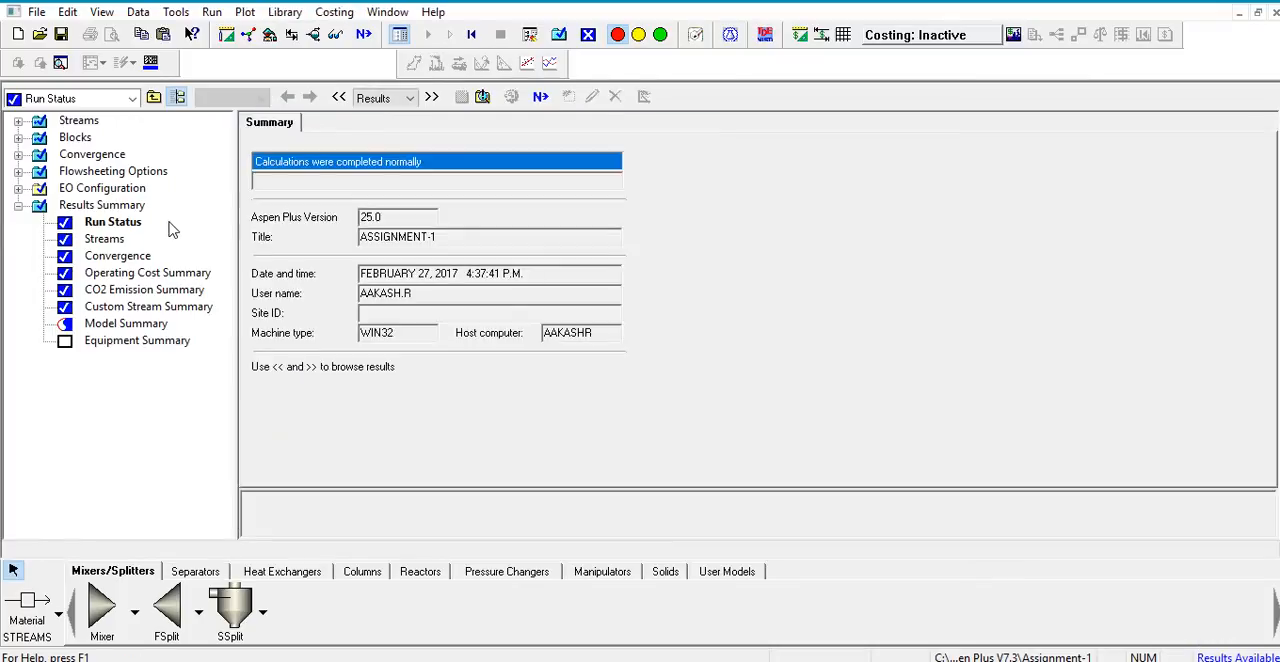
click(80, 124)
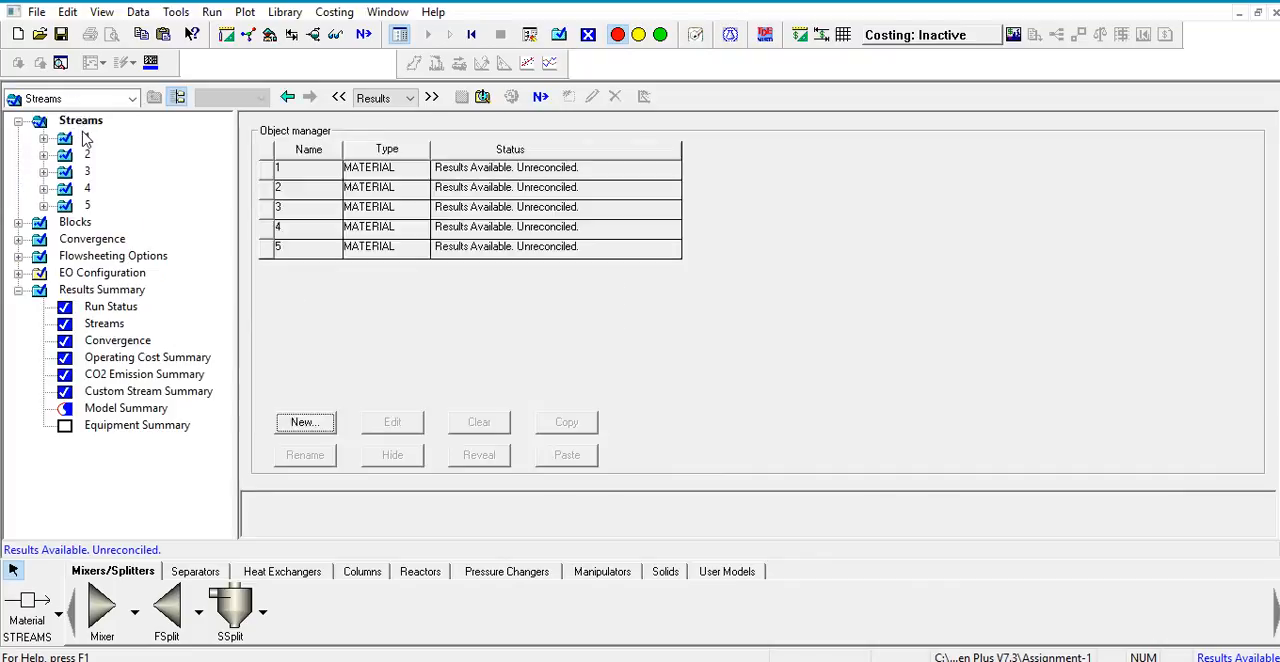
click(84, 137)
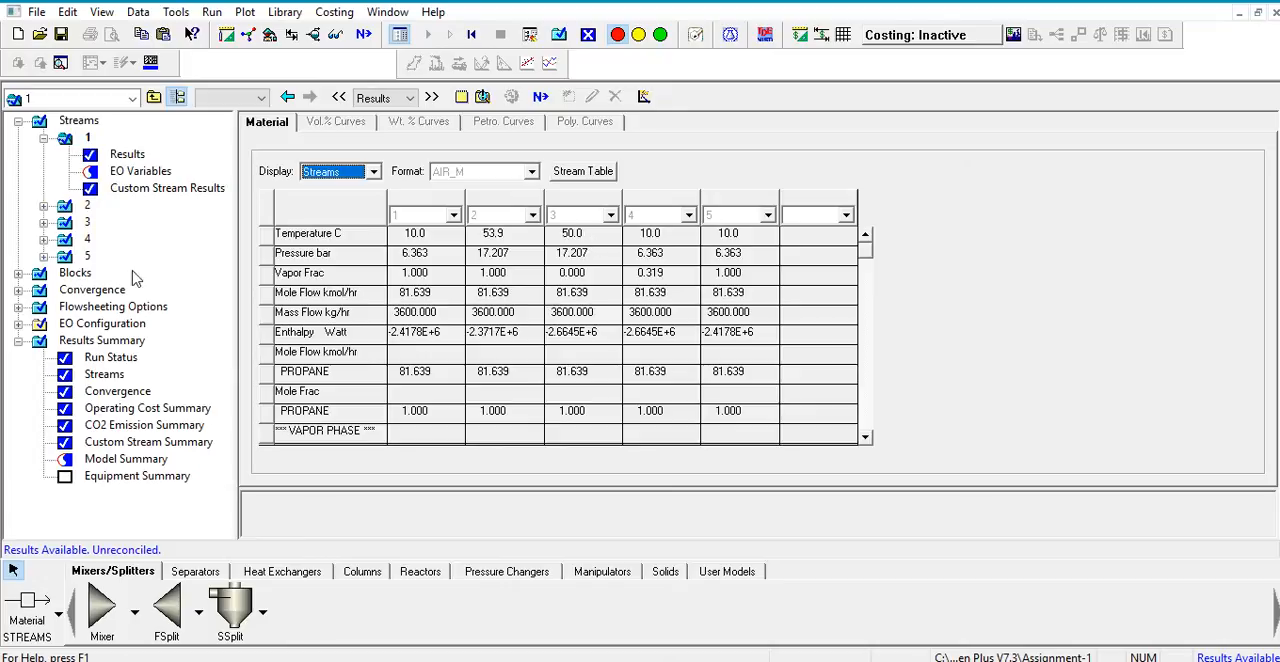
Step: Examine the results summary of the COMPR block, including its net work, outlet pressure and outlet temperature
double_click(76, 274)
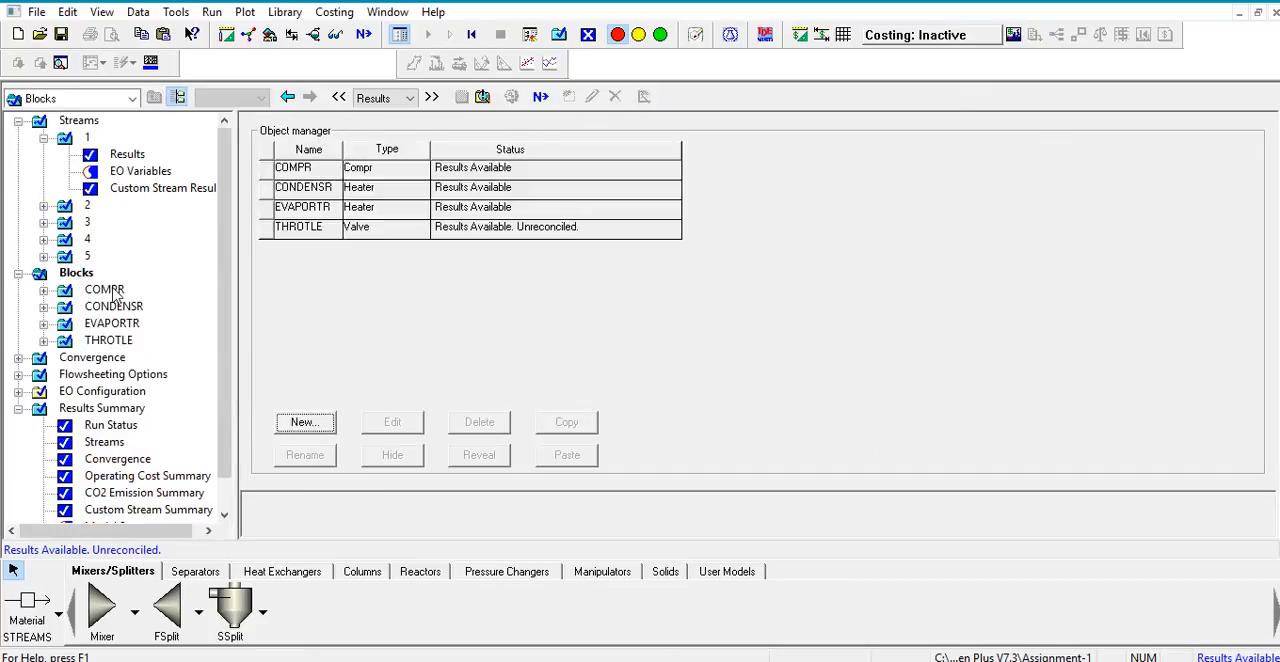
double_click(114, 292)
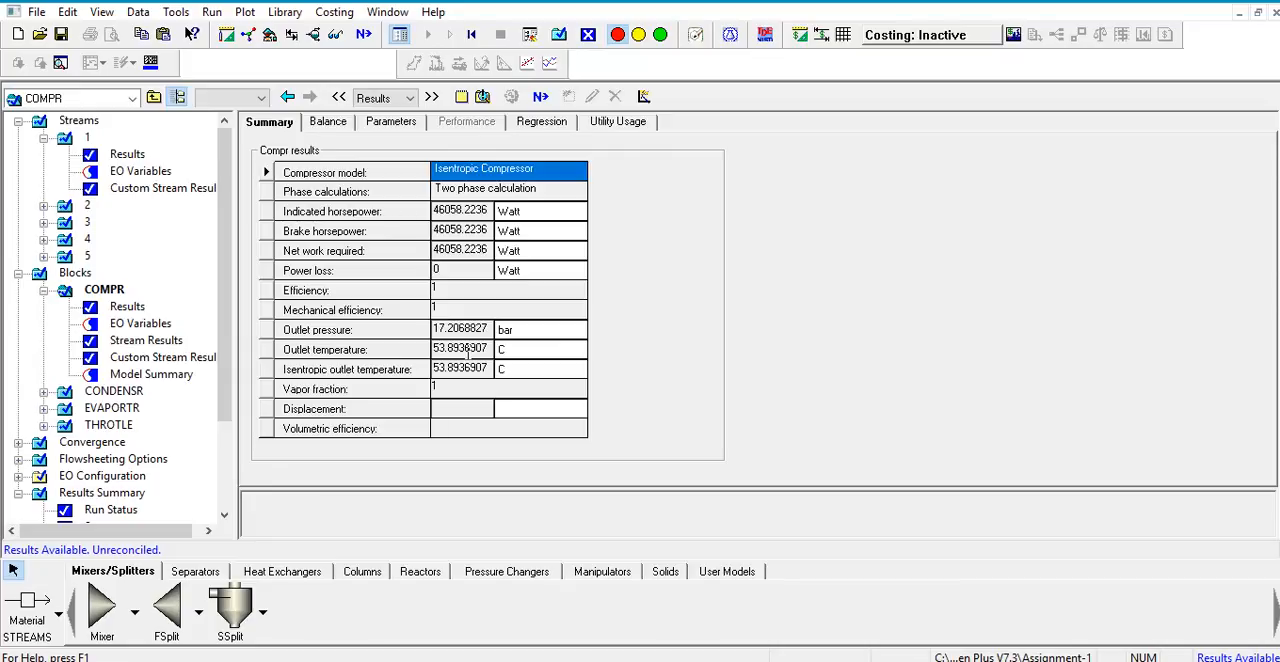
scroll(94, 414, down, 3)
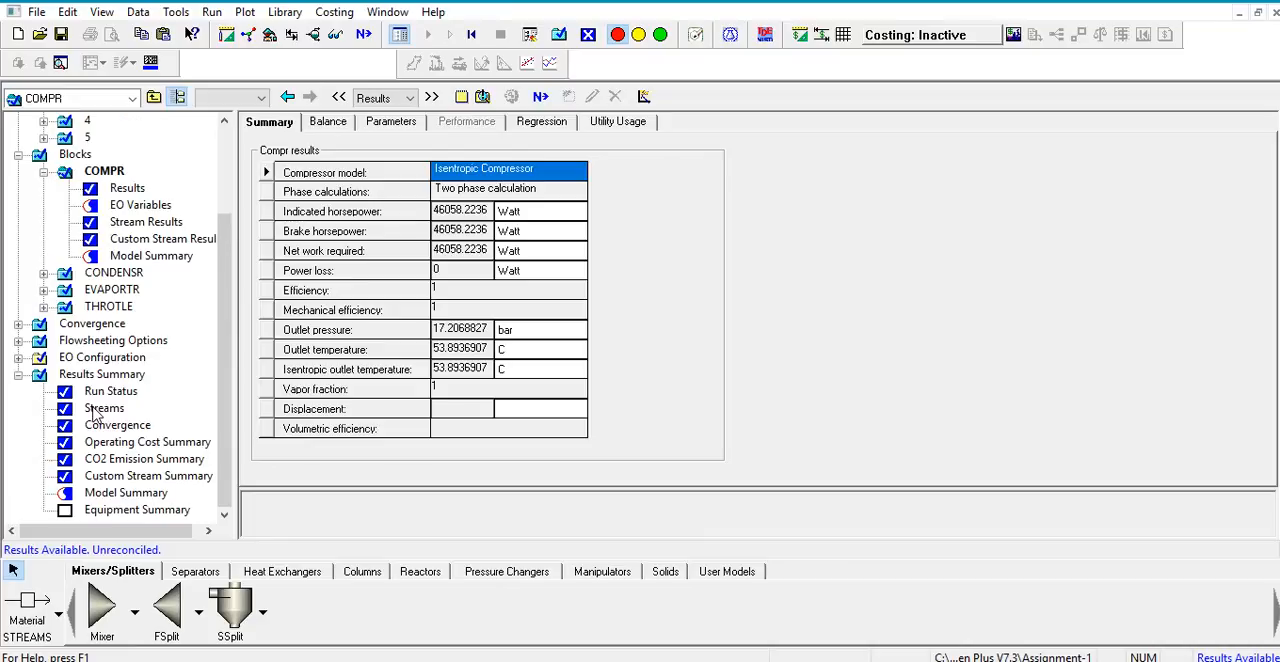
scroll(92, 413, up, 3)
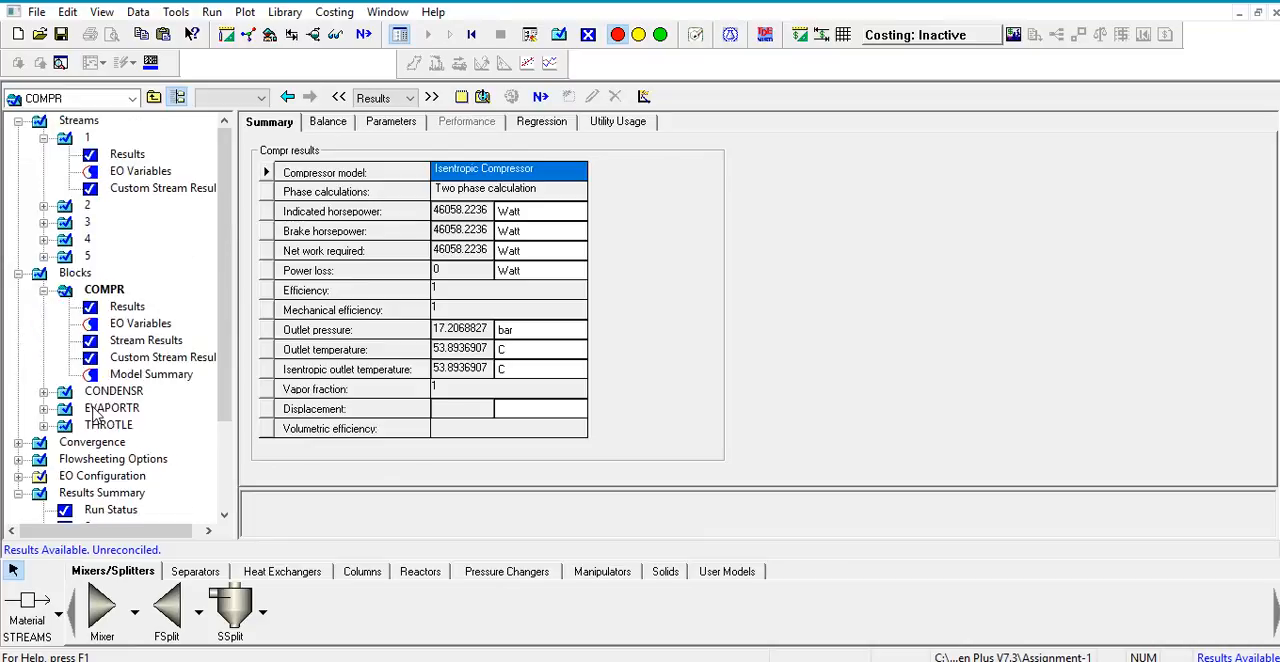